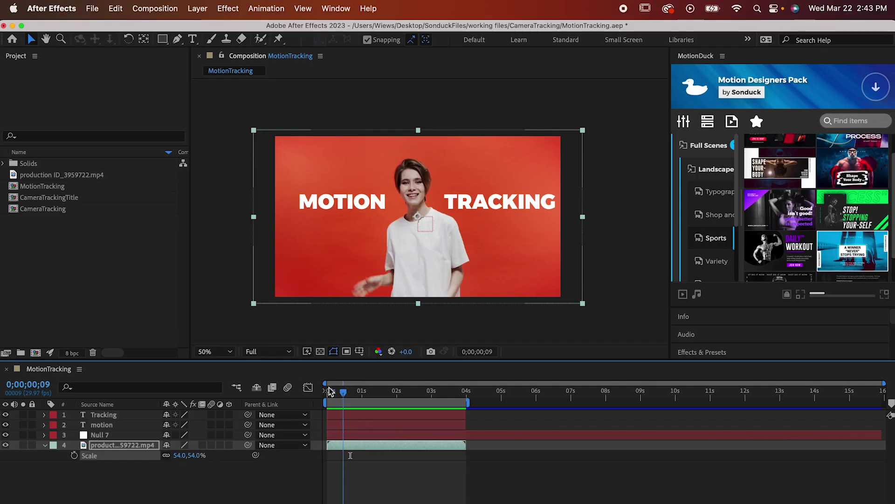
At the first frame, hide the footage's Scale property and review the Null 7 and text layers
{"action": "left_click", "coordinate": [328, 391]}
{"action": "left_click", "coordinate": [213, 474]}
{"action": "key", "text": "s"}
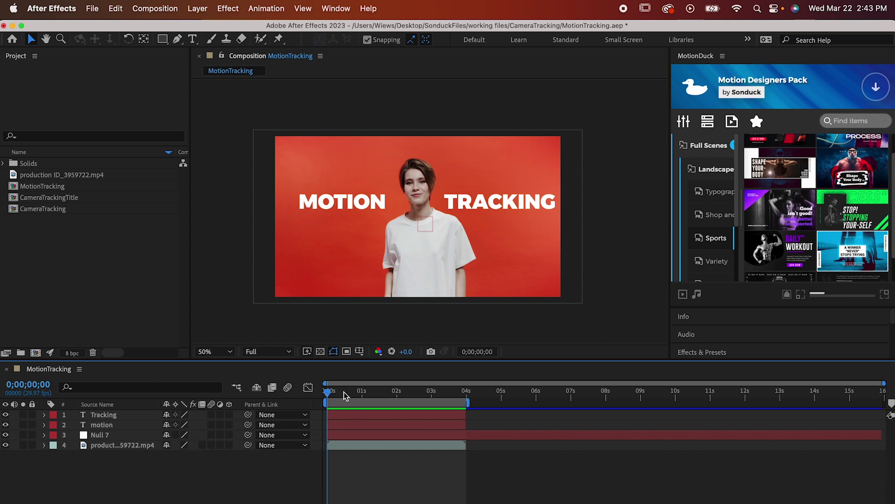
{"action": "left_click", "coordinate": [127, 446]}
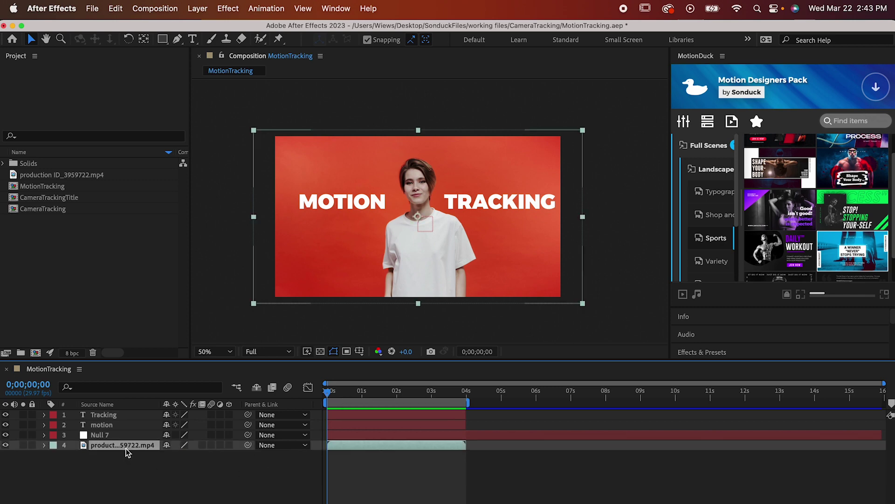
{"action": "left_click", "coordinate": [127, 435]}
{"action": "left_click", "coordinate": [127, 425]}
{"action": "left_click", "coordinate": [127, 414], "text": "shift"}
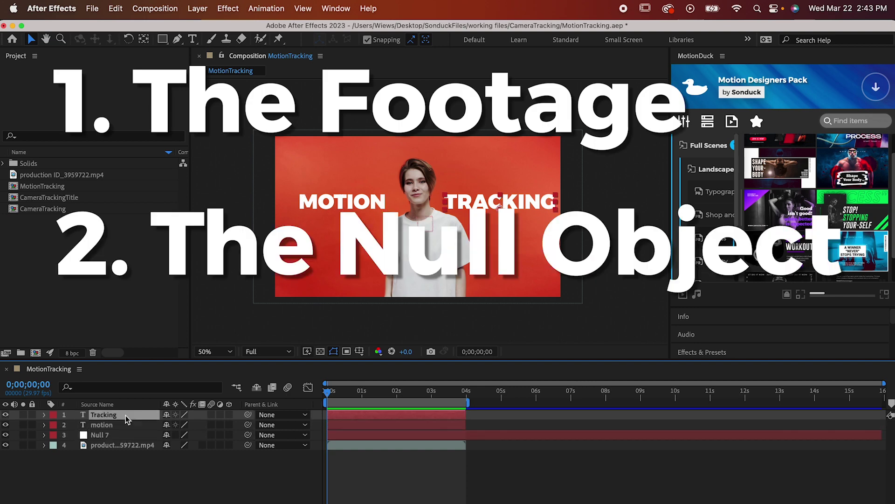
{"action": "left_click", "coordinate": [134, 483]}
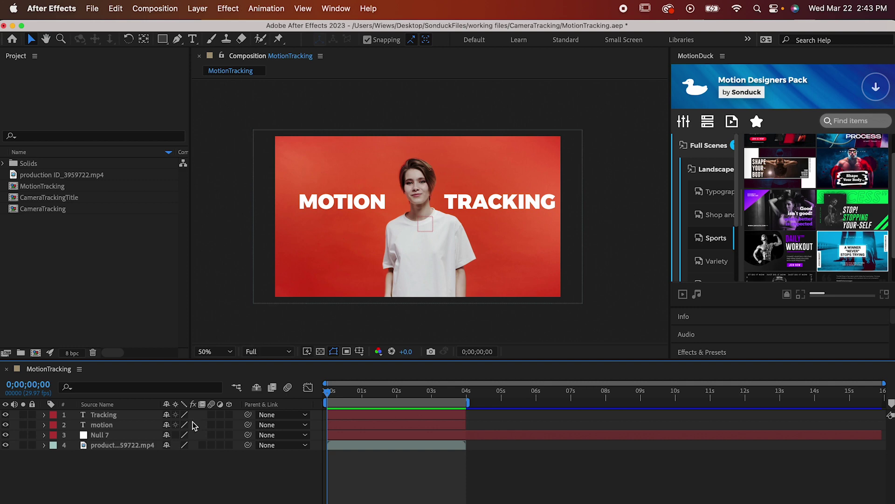
Select the footage layer and preview the composition
{"action": "left_click", "coordinate": [132, 446]}
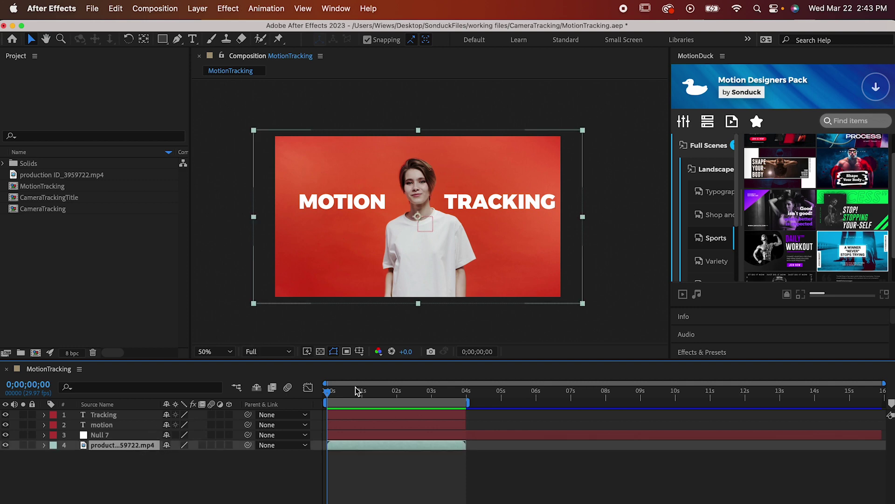
{"action": "key", "text": "space"}
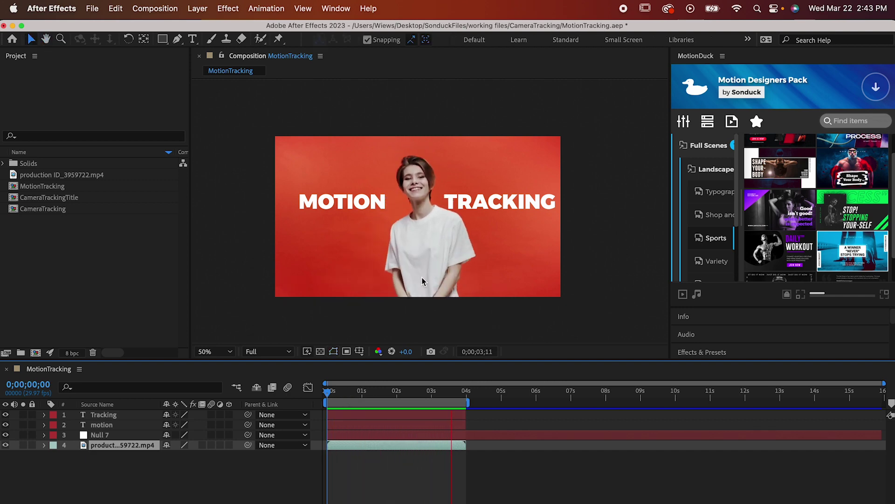
{"action": "key", "text": "space"}
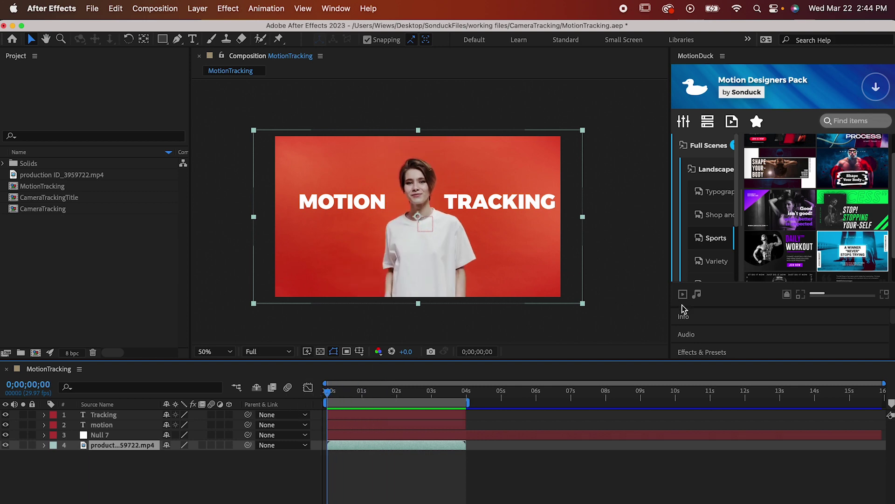
Switch to the Motion Tracking workspace and start a motion track, framing the woman's chin and neck
{"action": "left_click", "coordinate": [328, 5]}
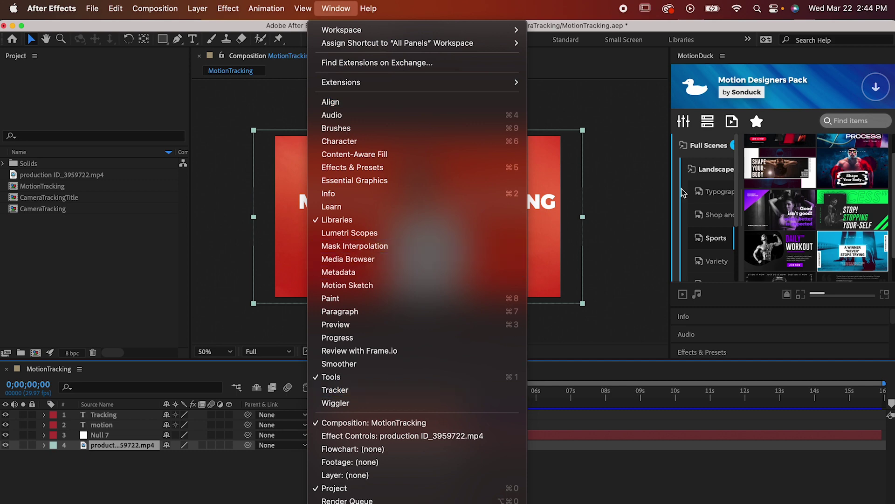
{"action": "key", "text": "Escape"}
{"action": "left_click", "coordinate": [766, 40]}
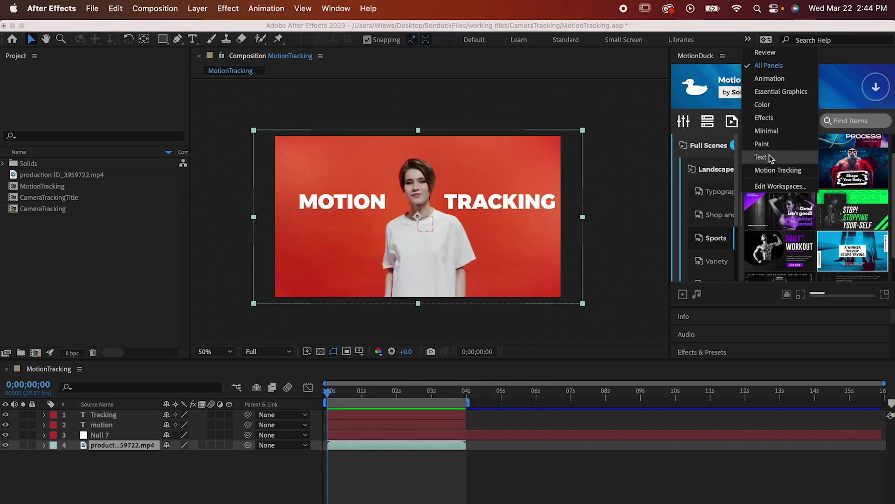
{"action": "left_click", "coordinate": [776, 170]}
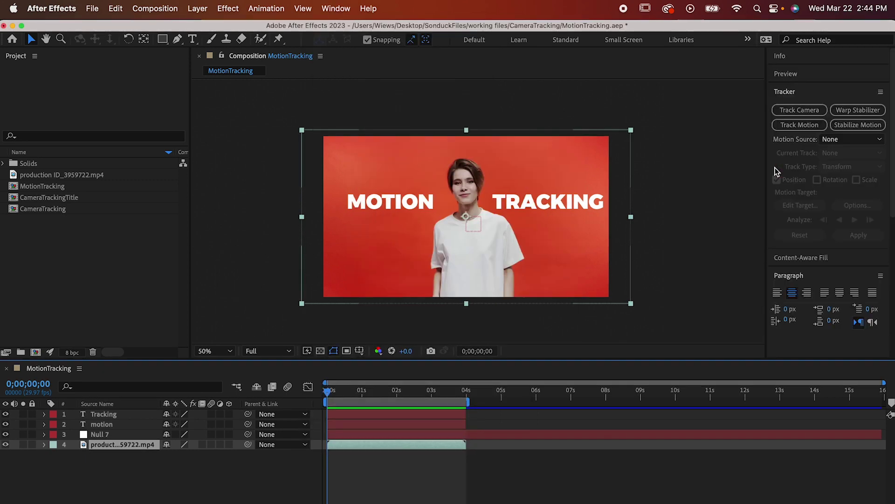
{"action": "left_click", "coordinate": [794, 126]}
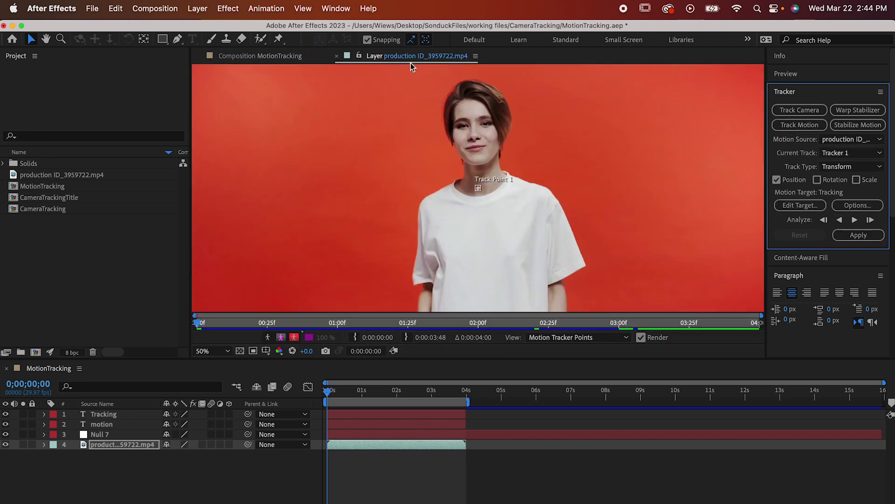
{"action": "scroll", "coordinate": [502, 147], "scroll_direction": "down", "scroll_amount": 3}
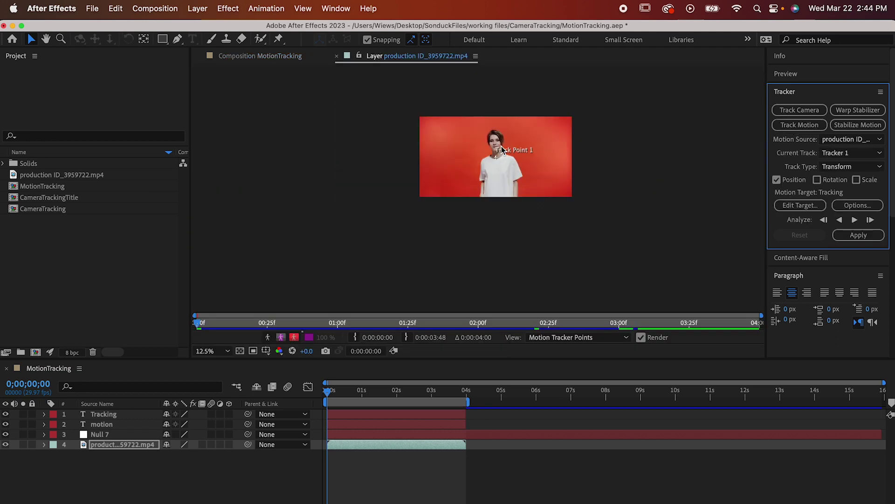
{"action": "scroll", "coordinate": [501, 148], "scroll_direction": "up", "scroll_amount": 1}
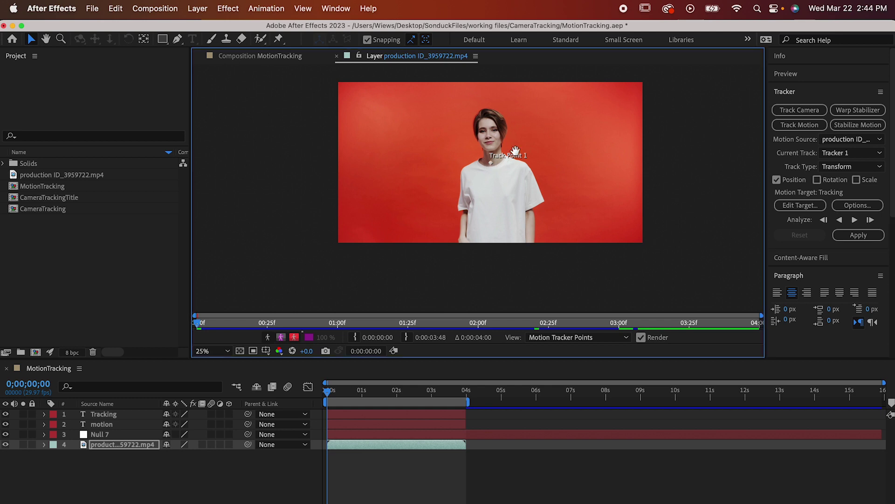
{"action": "scroll", "coordinate": [494, 182], "scroll_direction": "up", "scroll_amount": 2}
{"action": "scroll", "coordinate": [450, 186], "scroll_direction": "up", "scroll_amount": 6}
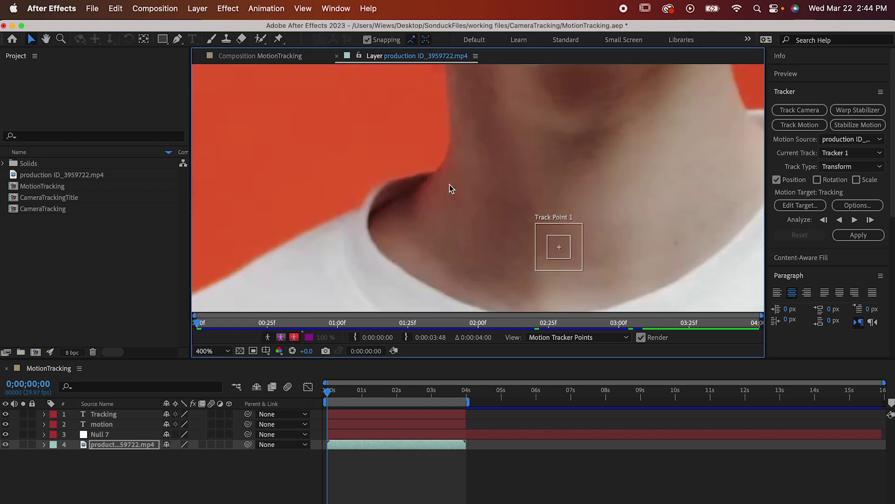
{"action": "scroll", "coordinate": [450, 186], "scroll_direction": "down", "scroll_amount": 2}
{"action": "left_click_drag", "start_coordinate": [527, 160], "coordinate": [441, 211]}
Move Track Point 1 onto the woman's eye and resize its search and feature boxes around it
{"action": "key", "text": "v"}
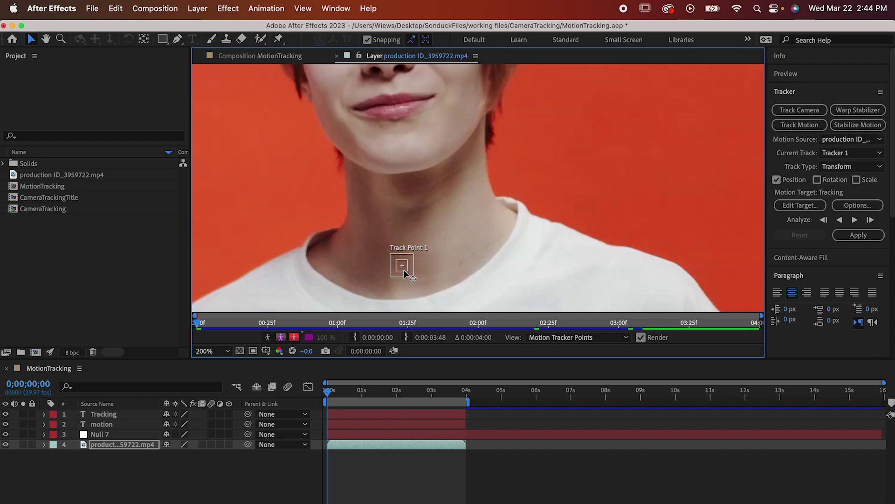
{"action": "left_click_drag", "start_coordinate": [405, 272], "coordinate": [486, 153]}
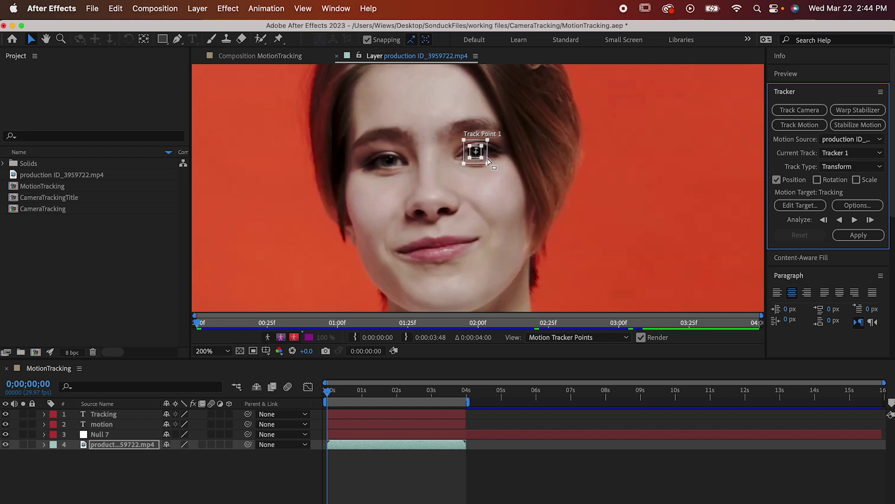
{"action": "mouse_move", "coordinate": [488, 161]}
{"action": "left_mouse_down"}
{"action": "mouse_move", "coordinate": [511, 167]}
{"action": "mouse_move", "coordinate": [503, 164]}
{"action": "left_mouse_up"}
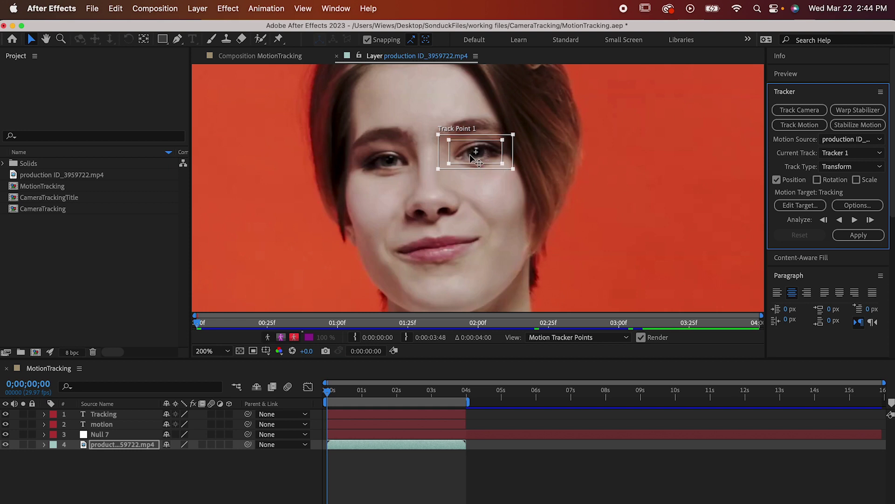
{"action": "scroll", "coordinate": [466, 147], "scroll_direction": "up", "scroll_amount": 2}
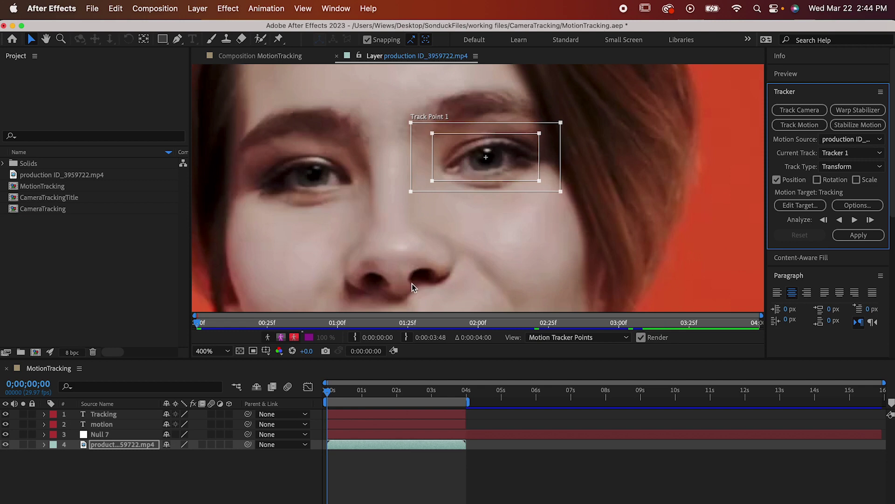
{"action": "scroll", "coordinate": [416, 271], "scroll_direction": "down", "scroll_amount": 3}
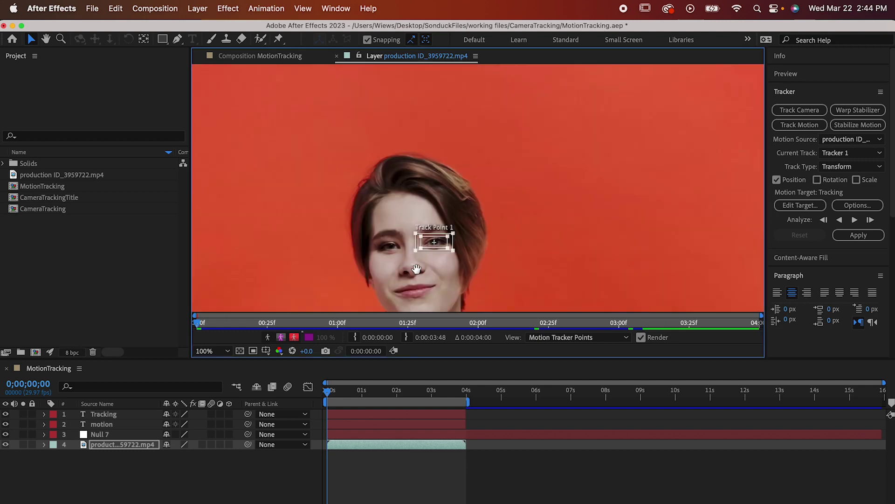
{"action": "left_click_drag", "start_coordinate": [416, 270], "coordinate": [423, 242]}
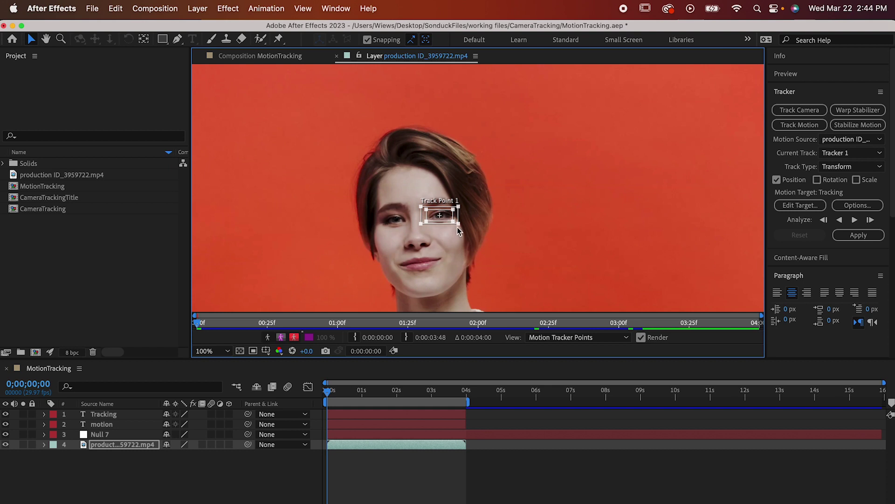
{"action": "left_click_drag", "start_coordinate": [460, 223], "coordinate": [489, 247]}
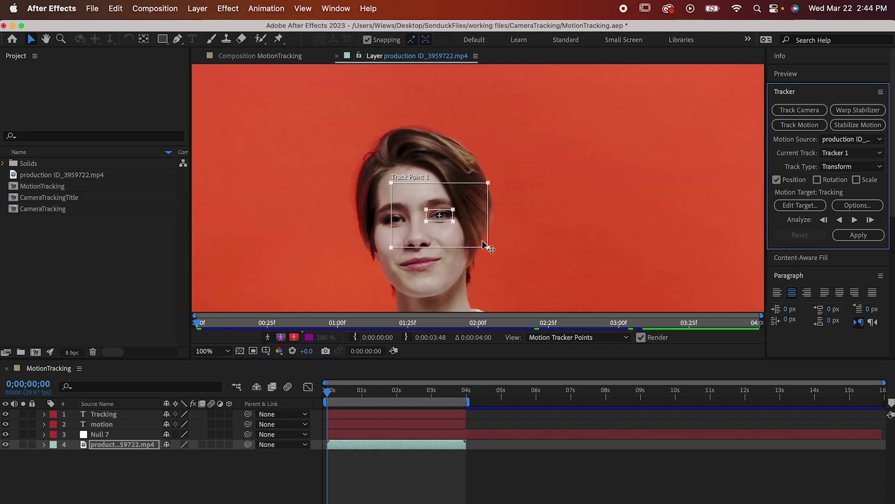
{"action": "left_click_drag", "start_coordinate": [487, 248], "coordinate": [478, 241]}
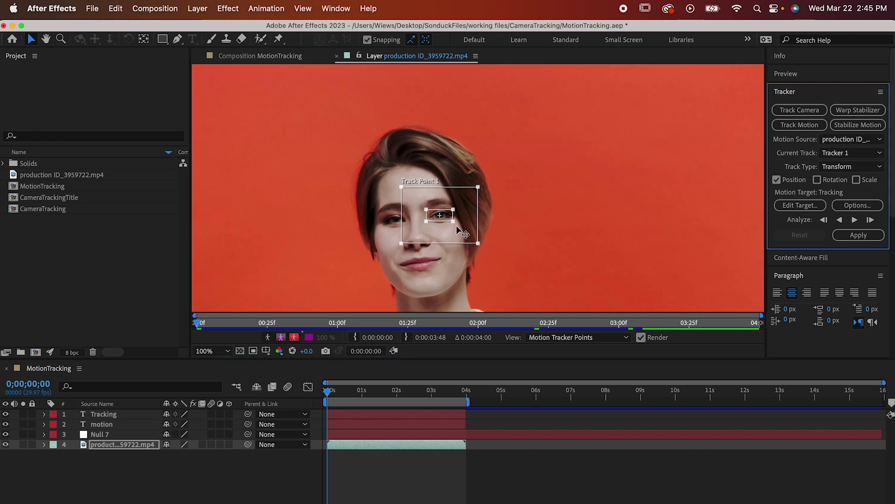
{"action": "left_click_drag", "start_coordinate": [453, 222], "coordinate": [454, 222]}
{"action": "key", "text": "shift+/"}
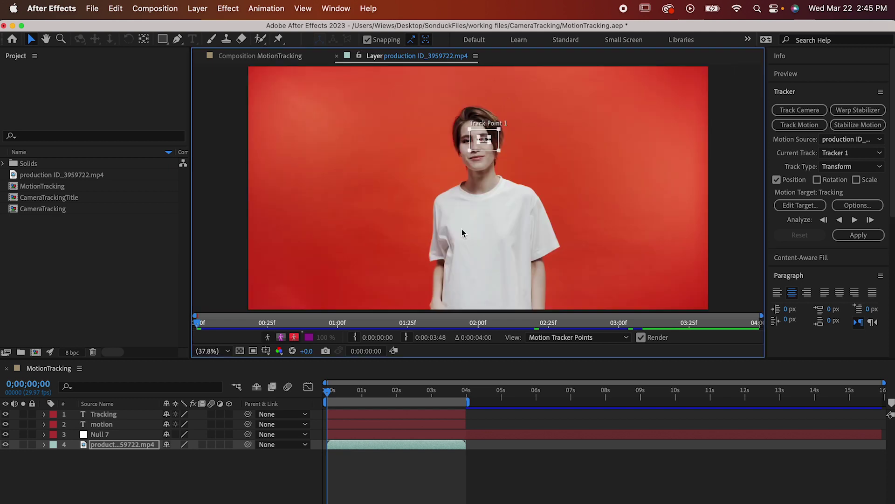
Analyze Track Point 1 forward through the clip, pausing once to inspect, then scrub back to verify
{"action": "left_click", "coordinate": [855, 220]}
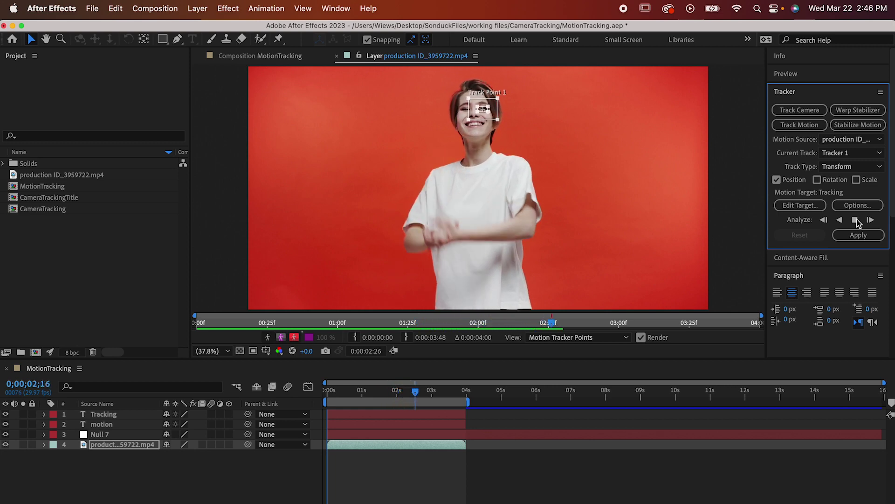
{"action": "left_click", "coordinate": [856, 219]}
{"action": "scroll", "coordinate": [494, 140], "scroll_direction": "up", "scroll_amount": 6}
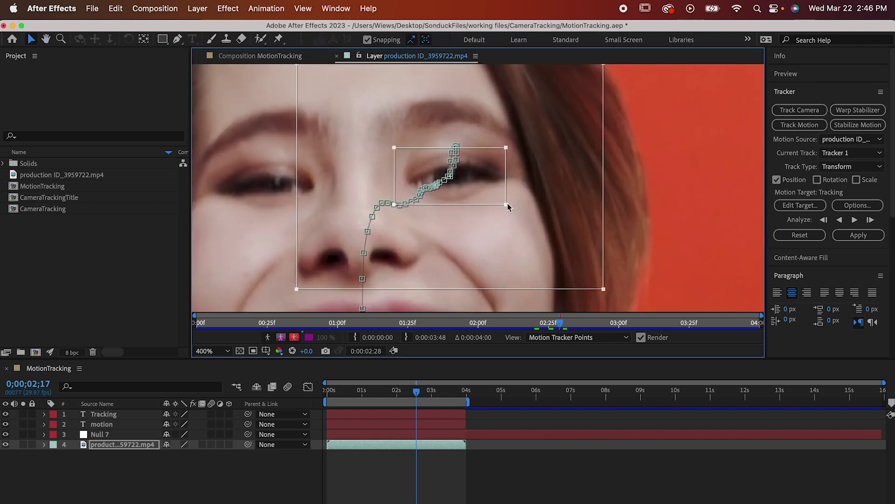
{"action": "scroll", "coordinate": [508, 208], "scroll_direction": "down", "scroll_amount": 4}
{"action": "key", "text": "shift+slash"}
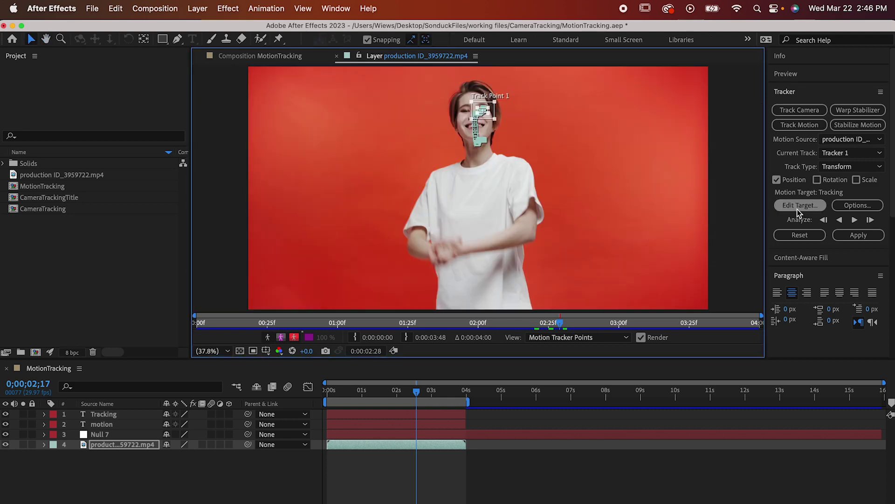
{"action": "left_click", "coordinate": [855, 219]}
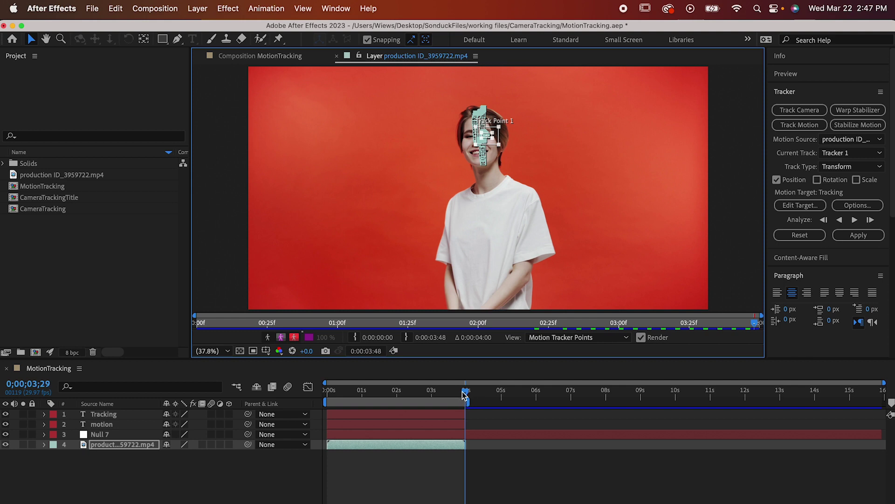
{"action": "left_click_drag", "start_coordinate": [463, 395], "coordinate": [321, 406]}
Set the tracker's motion target to the Null 7 layer
{"action": "right_click", "coordinate": [103, 468]}
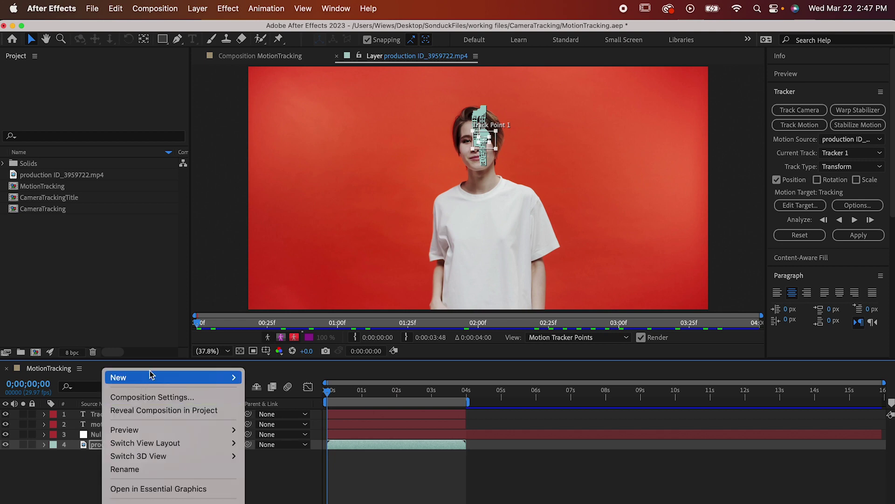
{"action": "mouse_move", "coordinate": [170, 377]}
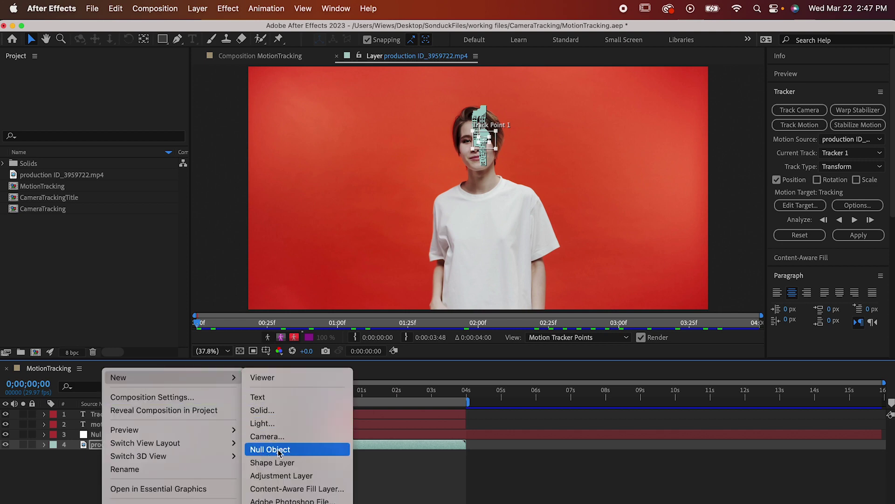
{"action": "left_click", "coordinate": [254, 449]}
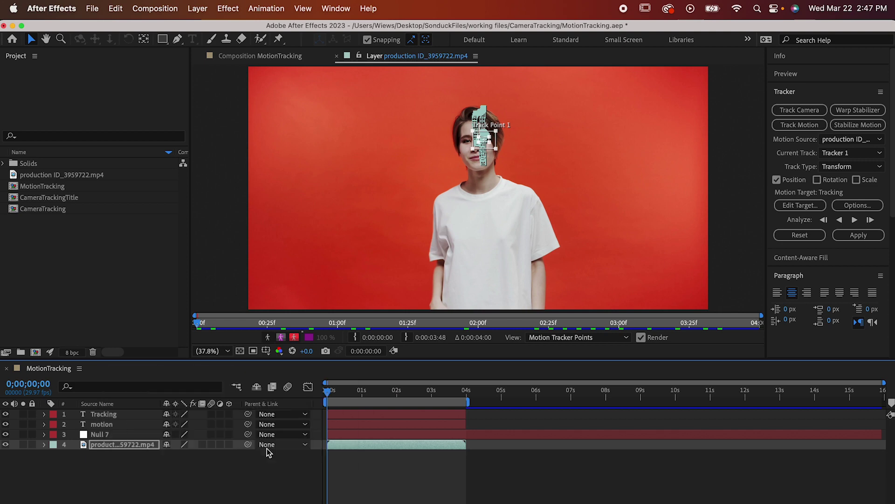
{"action": "left_click", "coordinate": [812, 207]}
{"action": "left_click", "coordinate": [467, 269]}
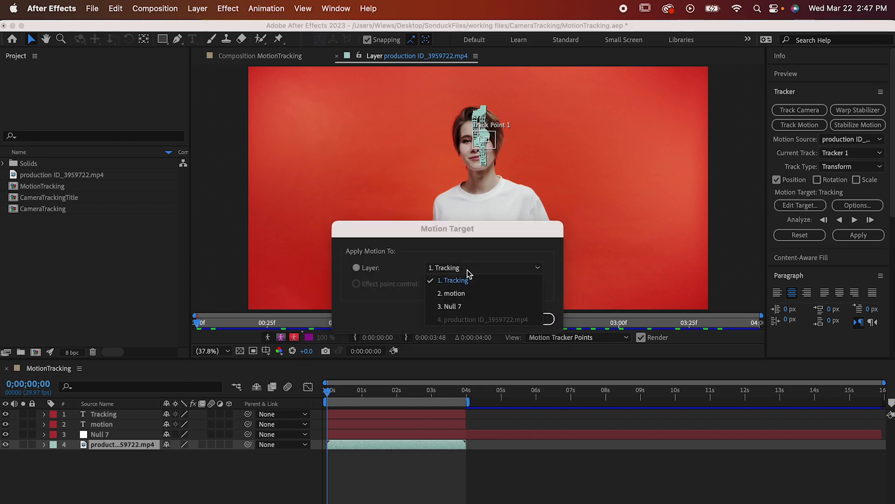
{"action": "left_click", "coordinate": [470, 305]}
{"action": "left_click", "coordinate": [533, 319]}
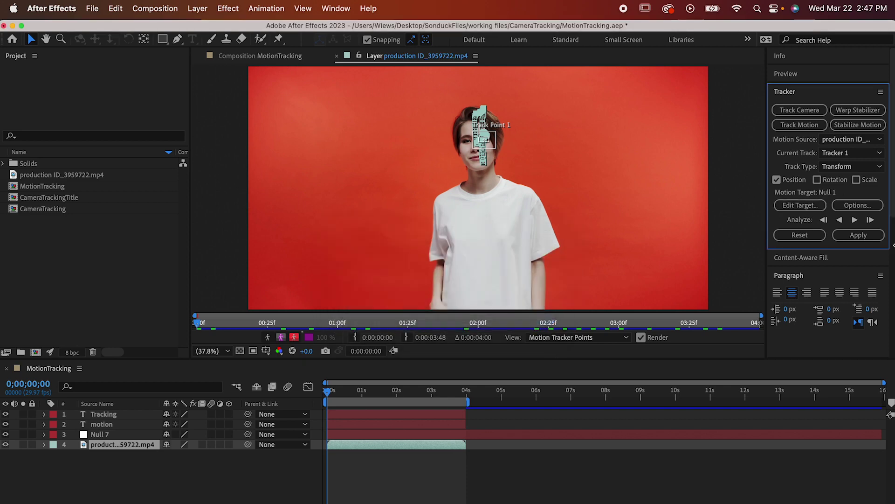
Apply the eye track to Null 7 in X and Y and reveal its Position keyframes
{"action": "left_click", "coordinate": [867, 234]}
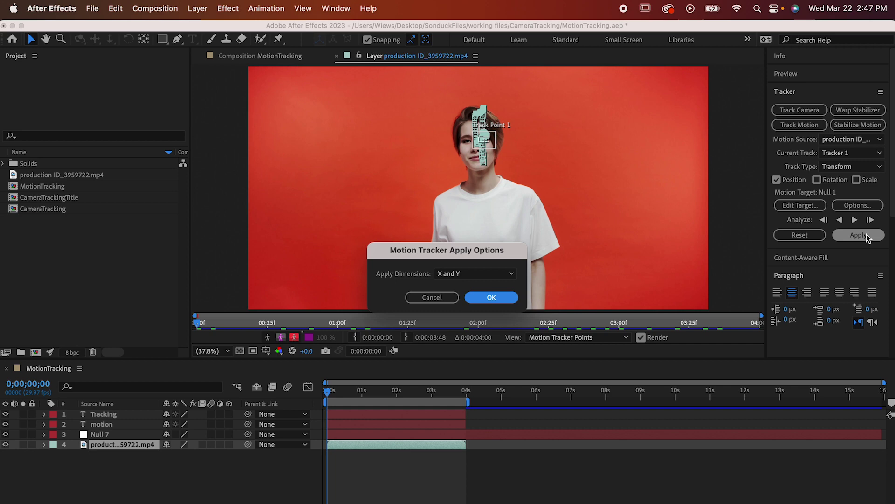
{"action": "left_click", "coordinate": [487, 298]}
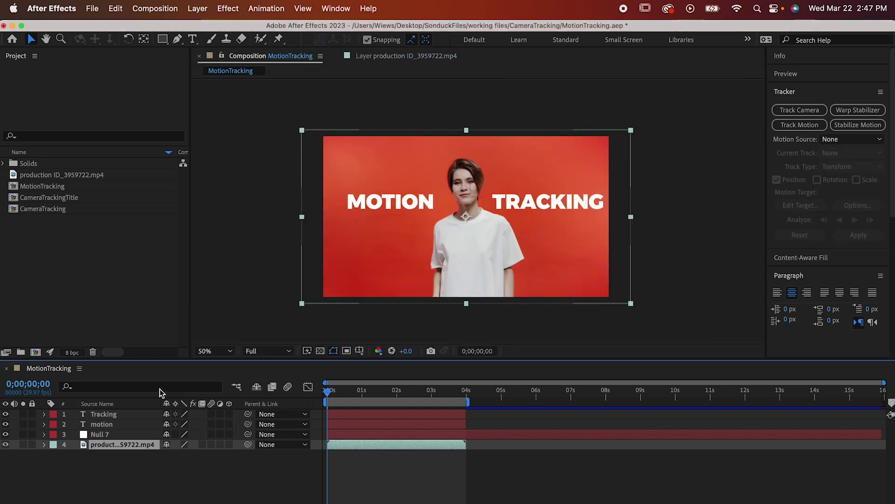
{"action": "left_click", "coordinate": [125, 433]}
{"action": "key", "text": "u"}
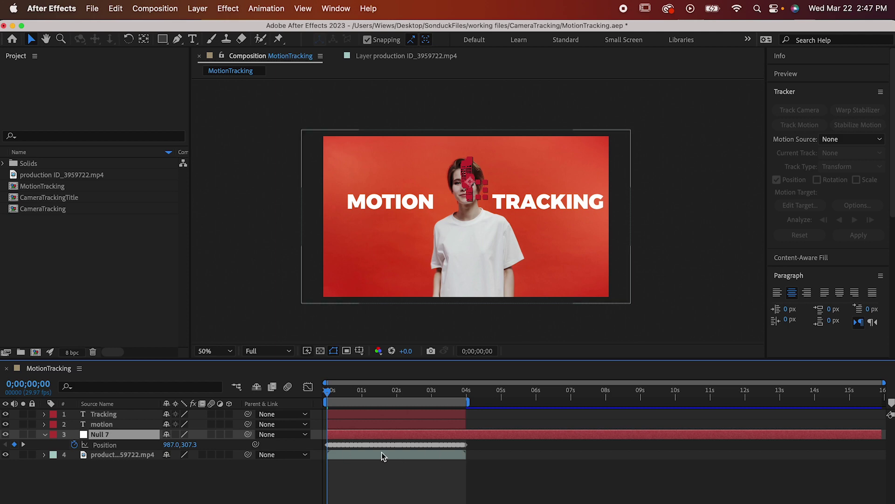
Parent the motion and Tracking text layers to Null 7 and preview the result
{"action": "left_click", "coordinate": [125, 414]}
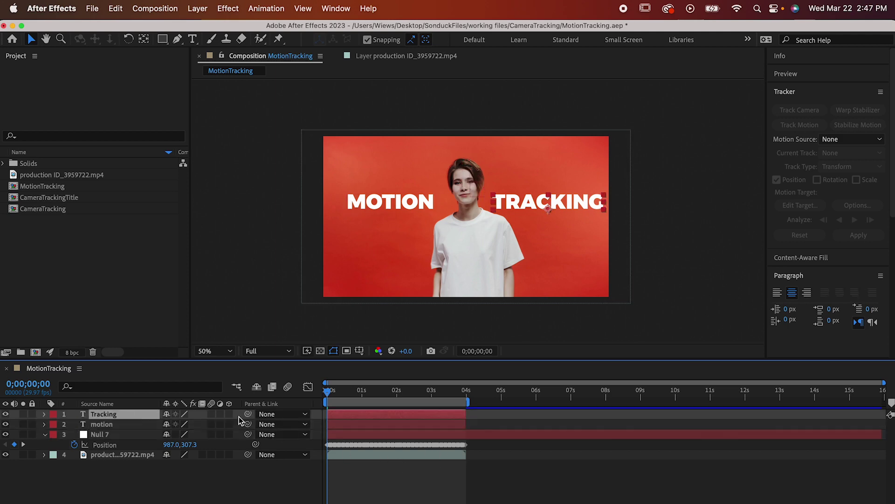
{"action": "left_click_drag", "start_coordinate": [248, 424], "coordinate": [109, 438]}
{"action": "left_click_drag", "start_coordinate": [248, 414], "coordinate": [111, 434]}
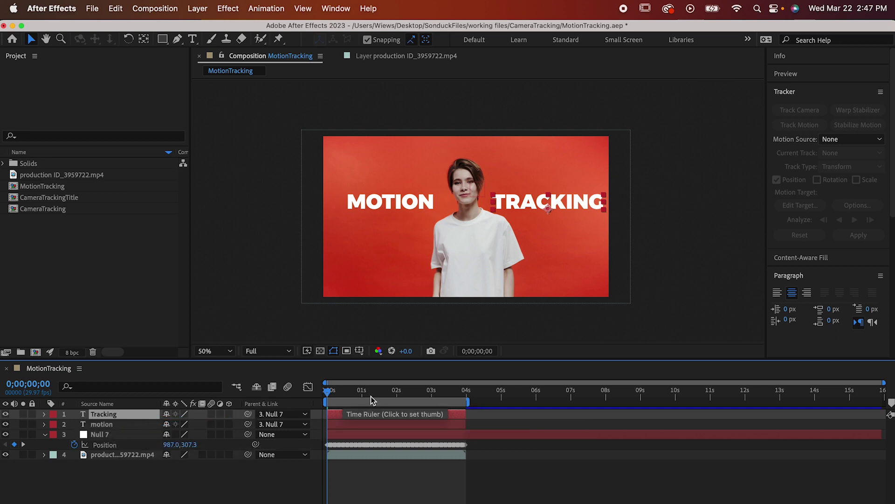
{"action": "key", "text": "space"}
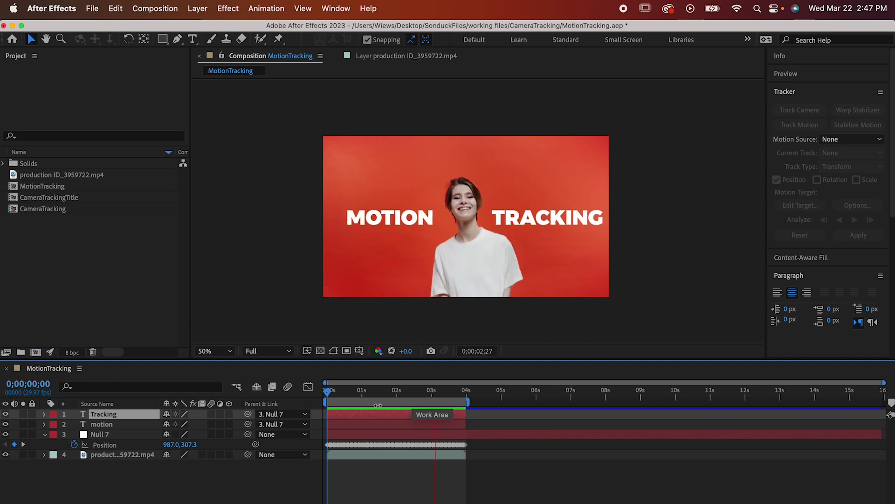
{"action": "key", "text": "space"}
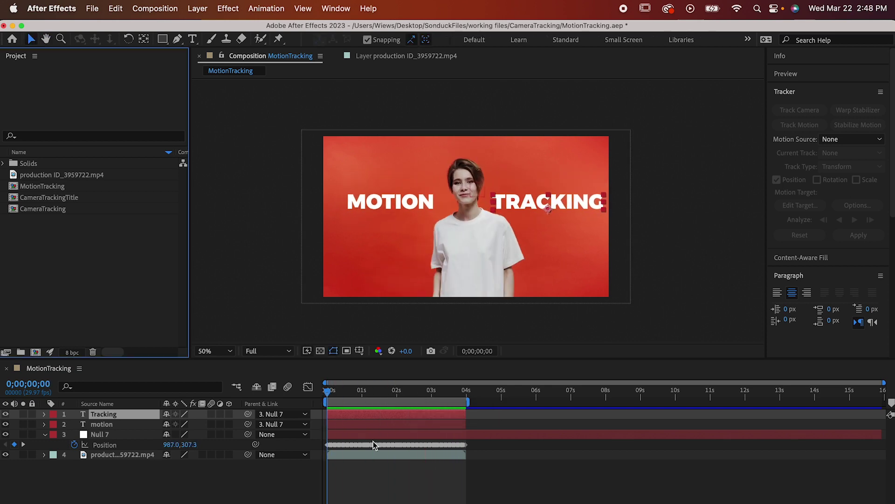
Add OhNo.png from the Solids folder, place it over her head, parent it to Null 7, and preview
{"action": "left_click", "coordinate": [4, 164]}
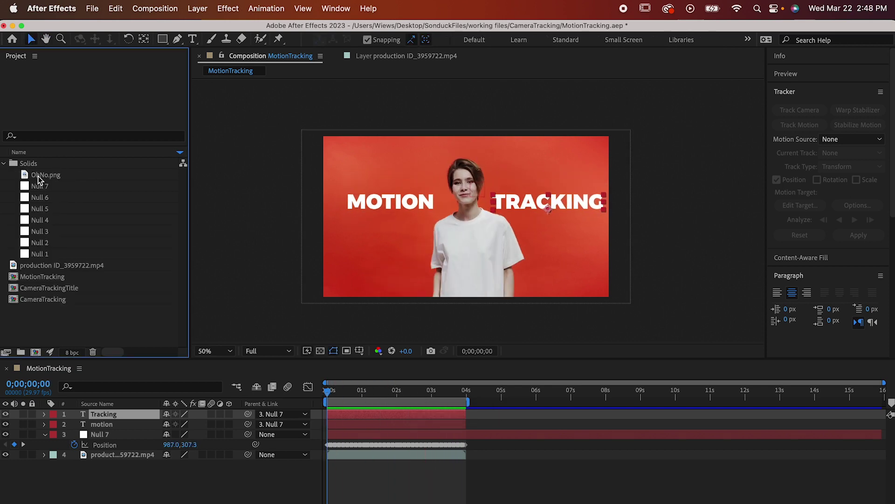
{"action": "left_click_drag", "start_coordinate": [38, 180], "coordinate": [100, 411]}
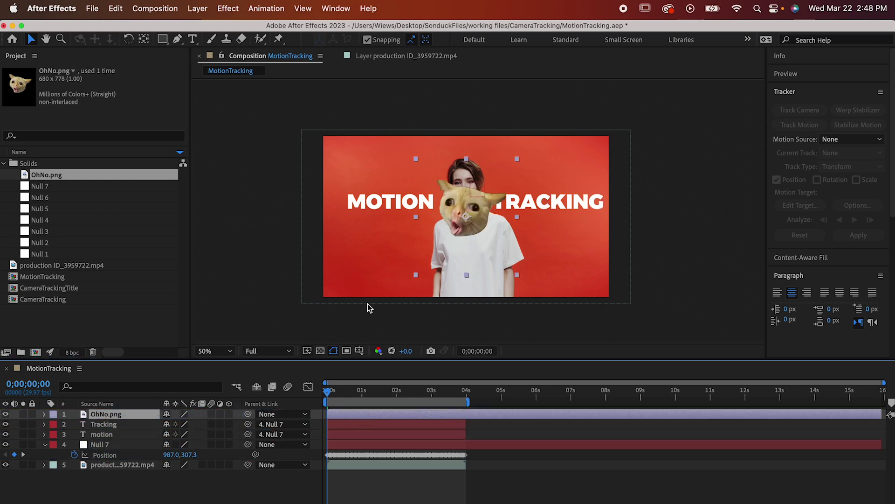
{"action": "left_click_drag", "start_coordinate": [483, 211], "coordinate": [478, 186]}
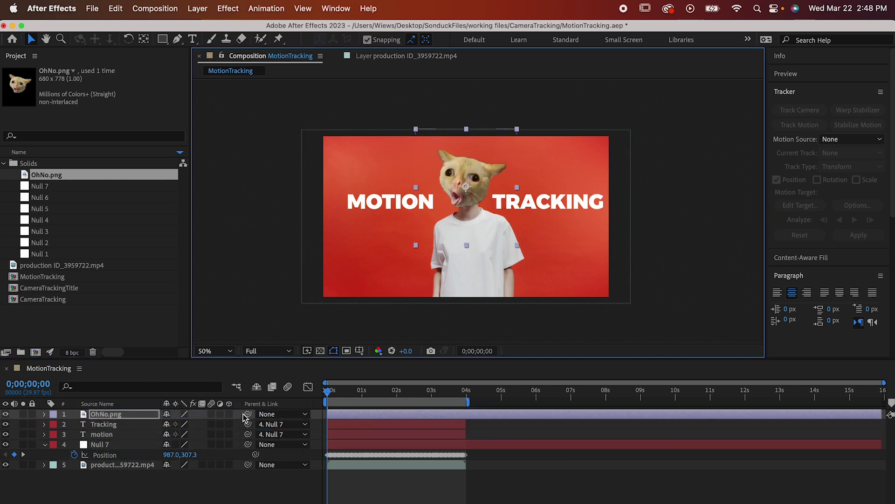
{"action": "left_click_drag", "start_coordinate": [248, 414], "coordinate": [117, 444]}
{"action": "key", "text": "space"}
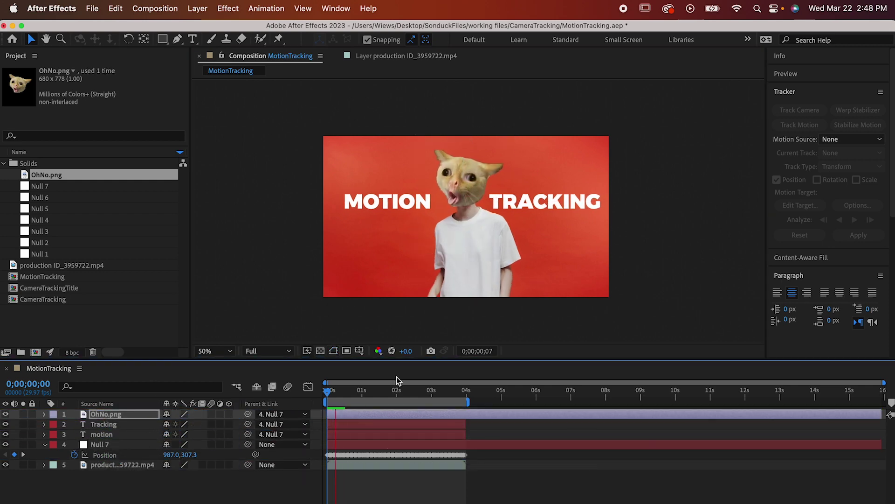